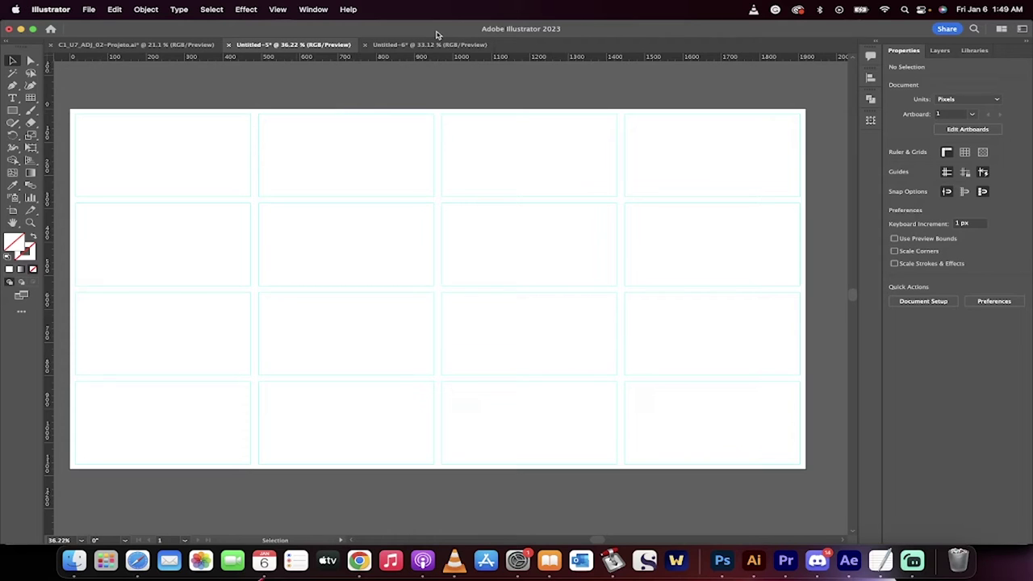
Create a new document from the Web-Large 1920×1080 px web preset.
{"action": "left_click", "coordinate": [88, 9]}
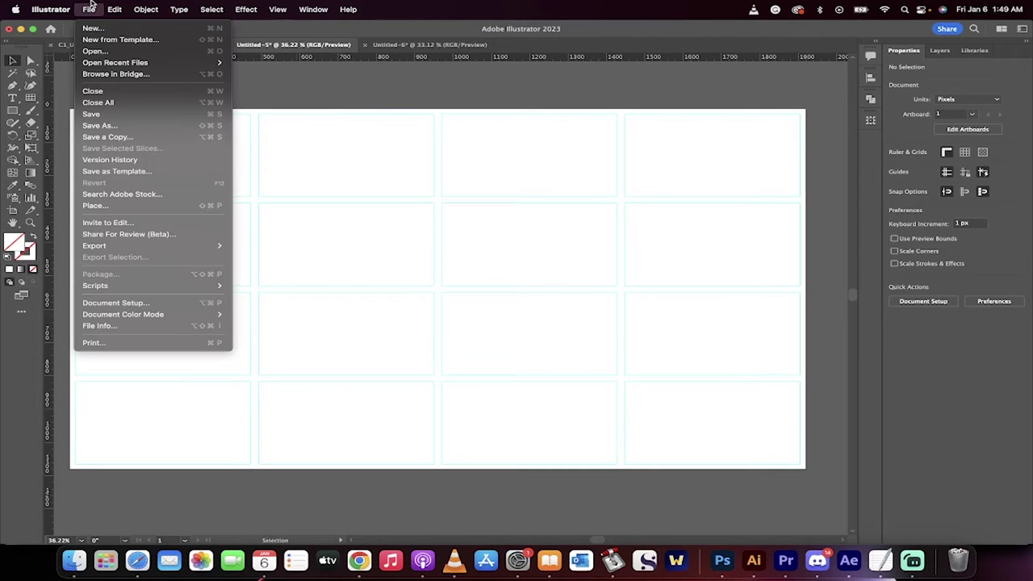
{"action": "left_click", "coordinate": [91, 28]}
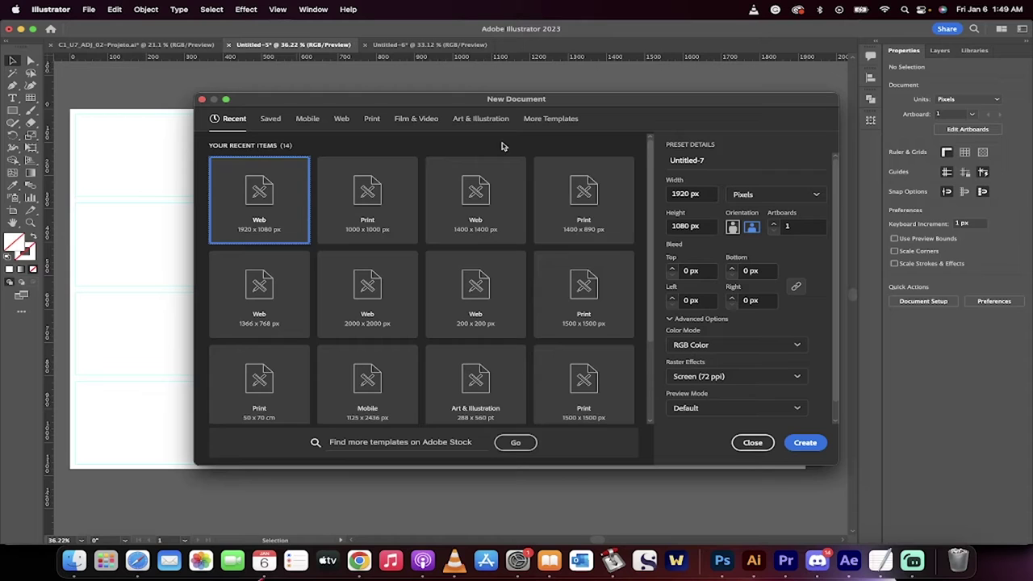
{"action": "left_click", "coordinate": [342, 117]}
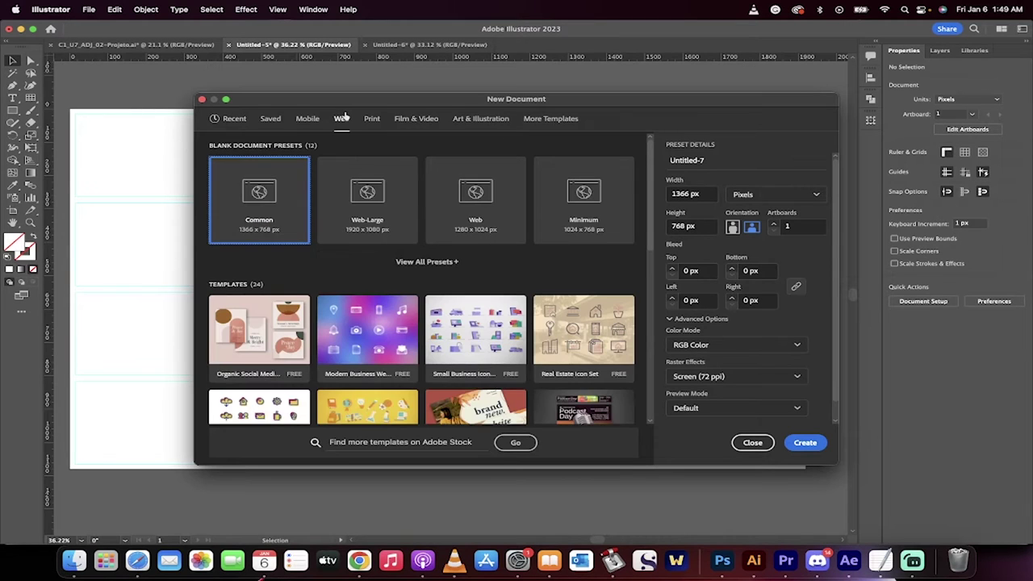
{"action": "left_click", "coordinate": [392, 212]}
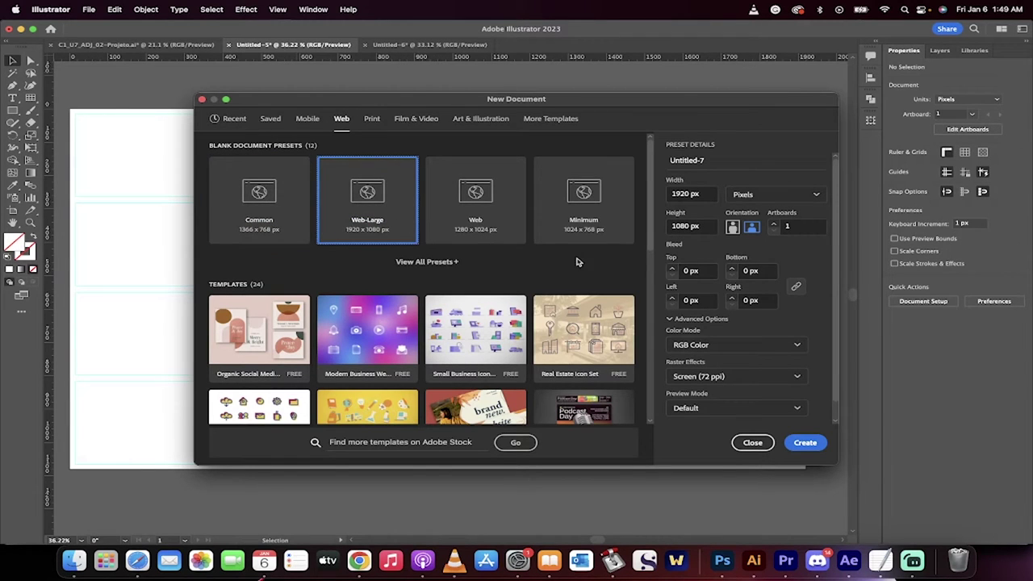
{"action": "left_click", "coordinate": [805, 442]}
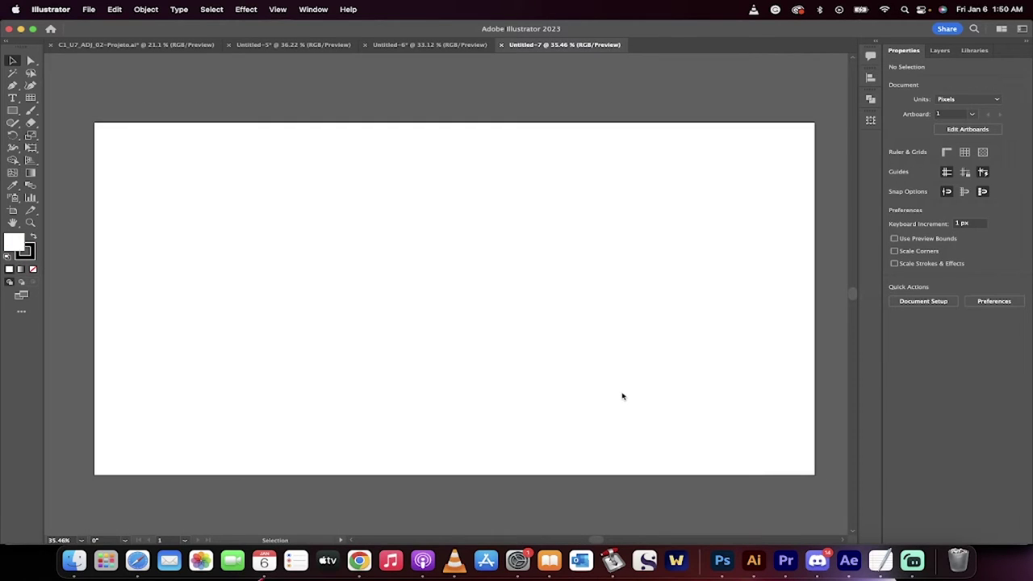
{"action": "scroll", "coordinate": [584, 356], "scroll_direction": "right", "scroll_amount": 1}
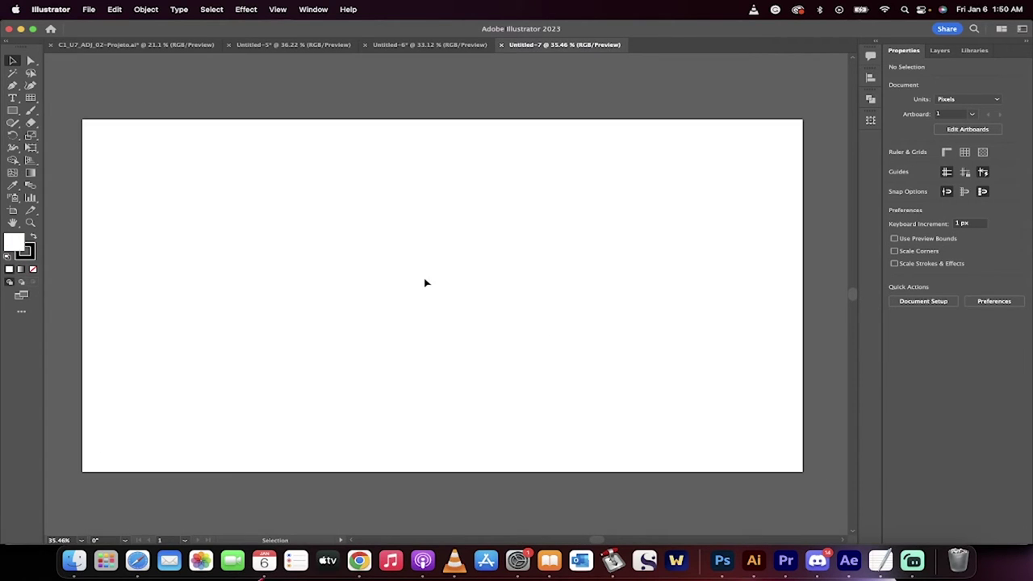
{"action": "scroll", "coordinate": [425, 283], "scroll_direction": "right", "scroll_amount": 1}
Draw a 1920×1080 px rectangle with the Rectangle Tool, covering the whole artboard.
{"action": "left_click", "coordinate": [13, 111]}
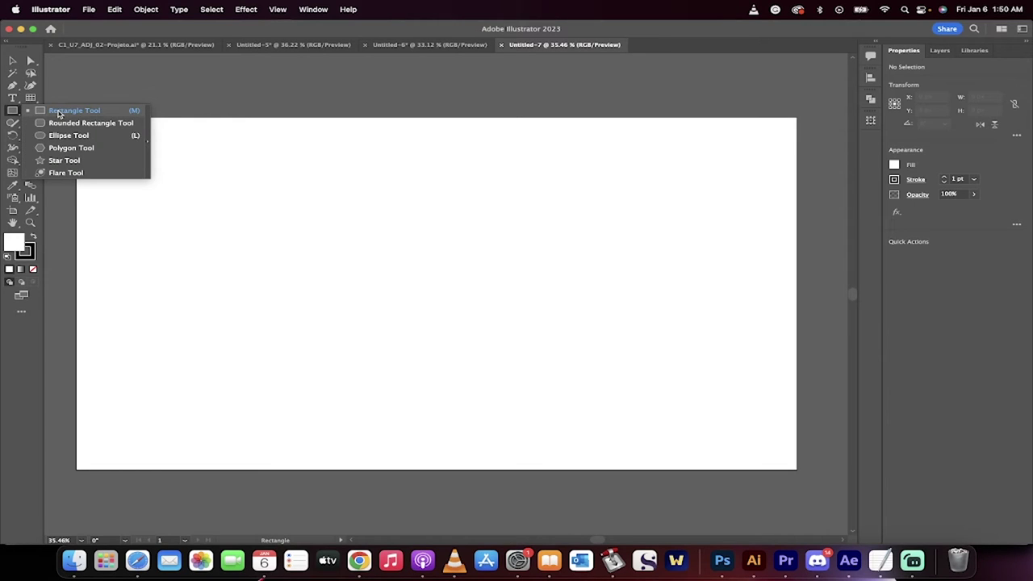
{"action": "left_click", "coordinate": [58, 114]}
{"action": "left_click_drag", "start_coordinate": [77, 117], "coordinate": [797, 469]}
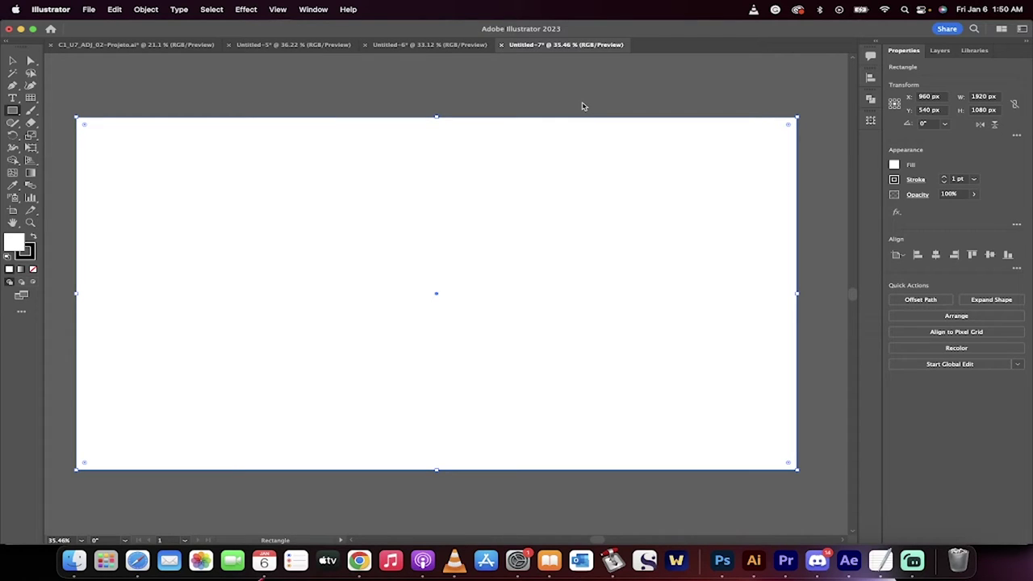
{"action": "left_click", "coordinate": [146, 9]}
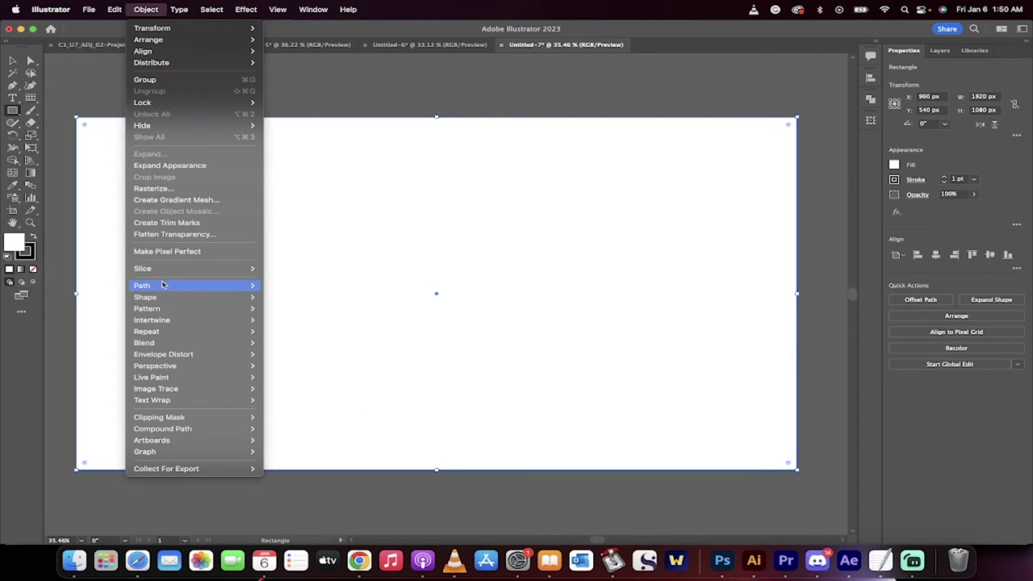
Open Object > Path > Split Into Grid for the selected rectangle.
{"action": "mouse_move", "coordinate": [163, 285]}
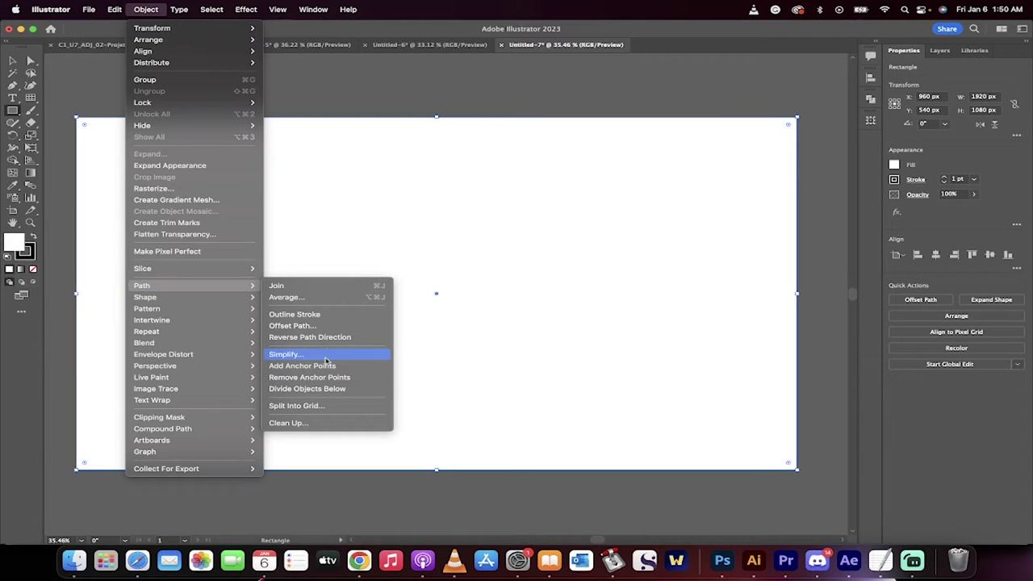
{"action": "left_click", "coordinate": [318, 405]}
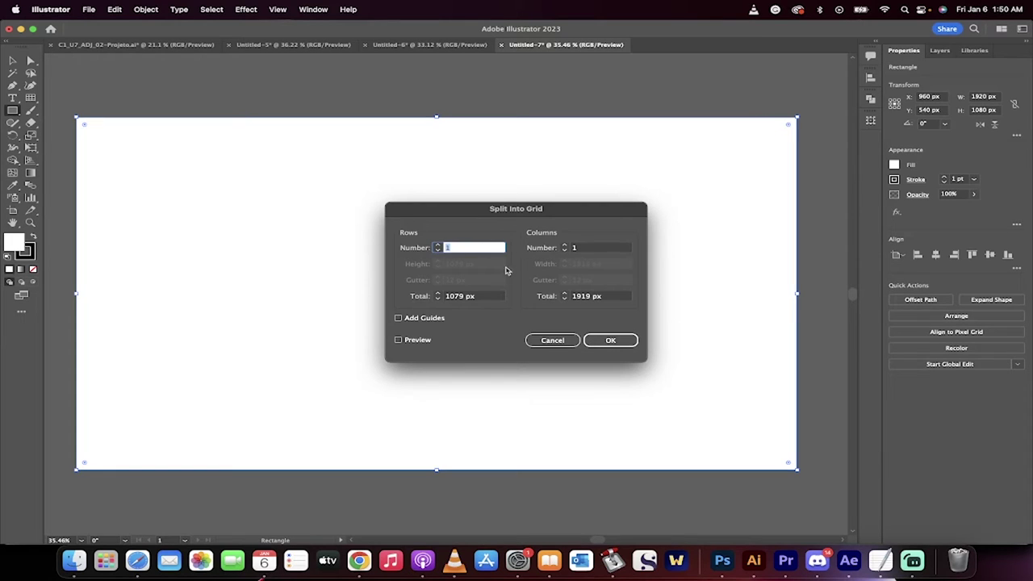
Keep the grid height at 1080 px and set 3 columns with a 15 px column gutter.
{"action": "left_click", "coordinate": [438, 294]}
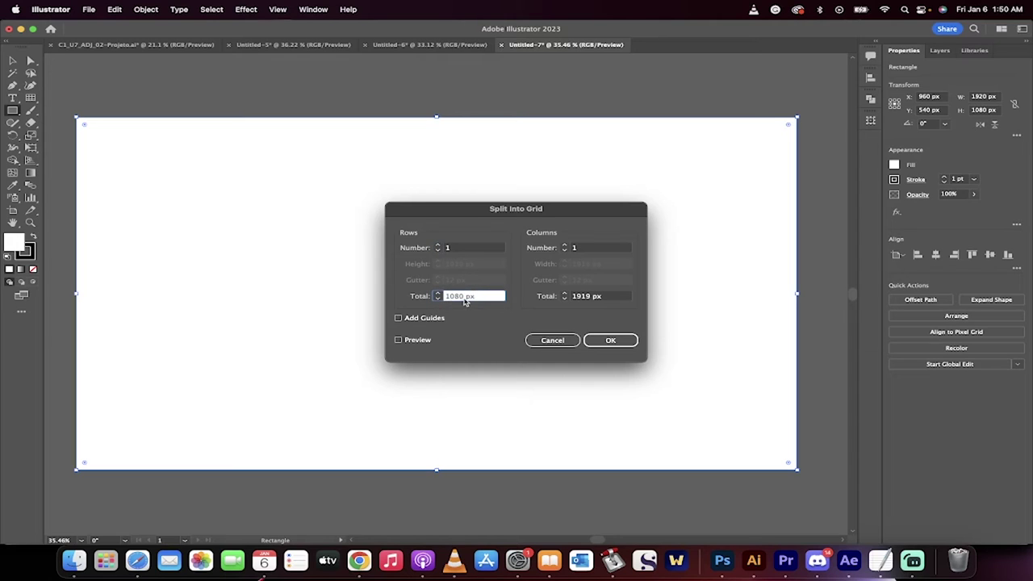
{"action": "left_click", "coordinate": [564, 245]}
{"action": "left_click", "coordinate": [564, 246]}
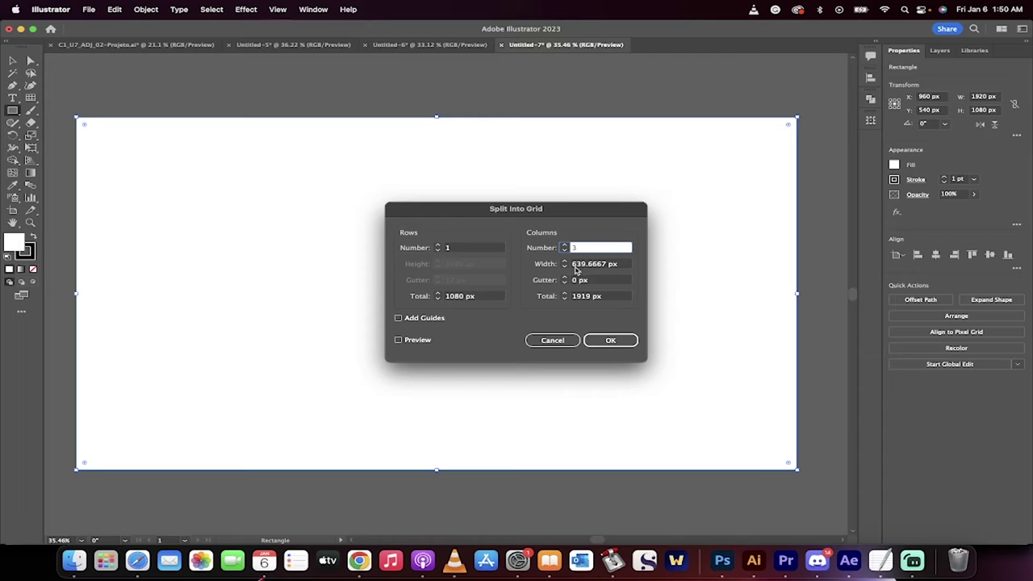
{"action": "left_click", "coordinate": [580, 280]}
{"action": "double_click", "coordinate": [586, 280]}
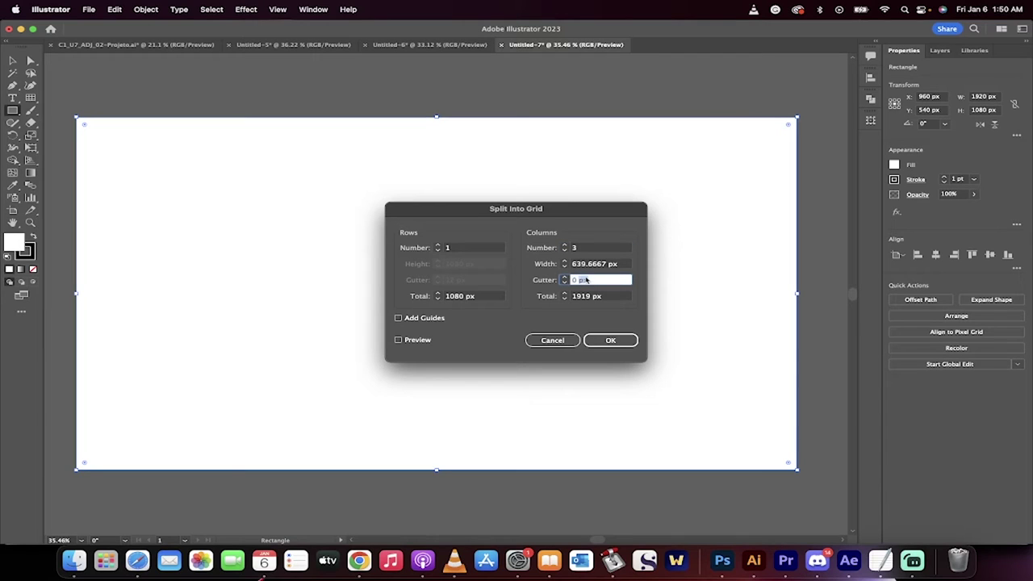
{"action": "type", "text": "11"}
{"action": "key", "text": "Up"}
{"action": "key", "text": "Up"}
{"action": "key", "text": "Up"}
{"action": "key", "text": "Up"}
{"action": "key", "text": "Up"}
{"action": "key", "text": "Up"}
{"action": "key", "text": "Up"}
{"action": "key", "text": "Up"}
{"action": "key", "text": "Down"}
{"action": "key", "text": "Down"}
{"action": "key", "text": "Down"}
{"action": "key", "text": "Down"}
{"action": "left_click", "coordinate": [603, 340]}
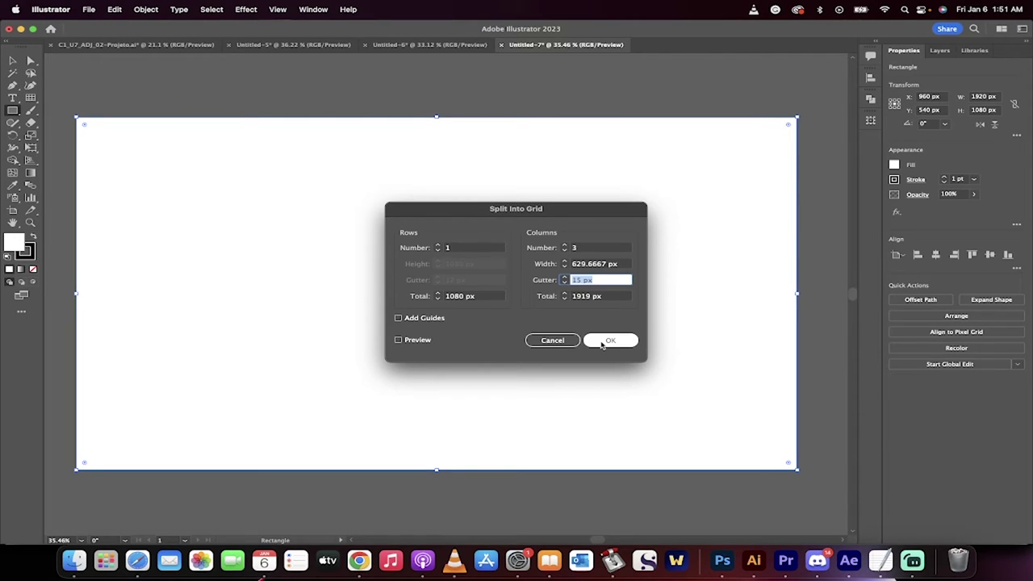
Set 3 rows and apply the 3×3 grid split.
{"action": "left_click", "coordinate": [437, 244]}
{"action": "left_click", "coordinate": [437, 244]}
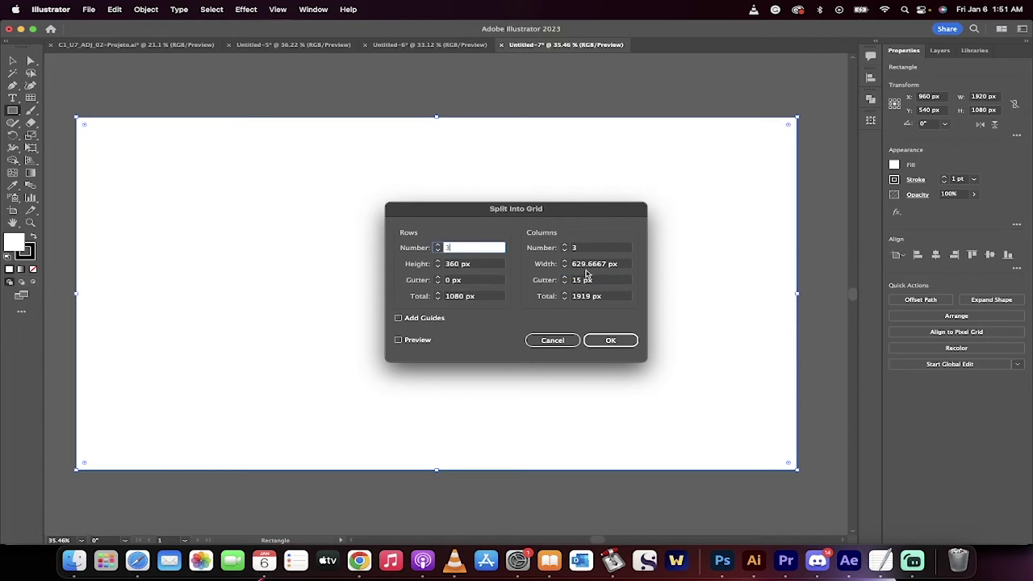
{"action": "left_click", "coordinate": [611, 339]}
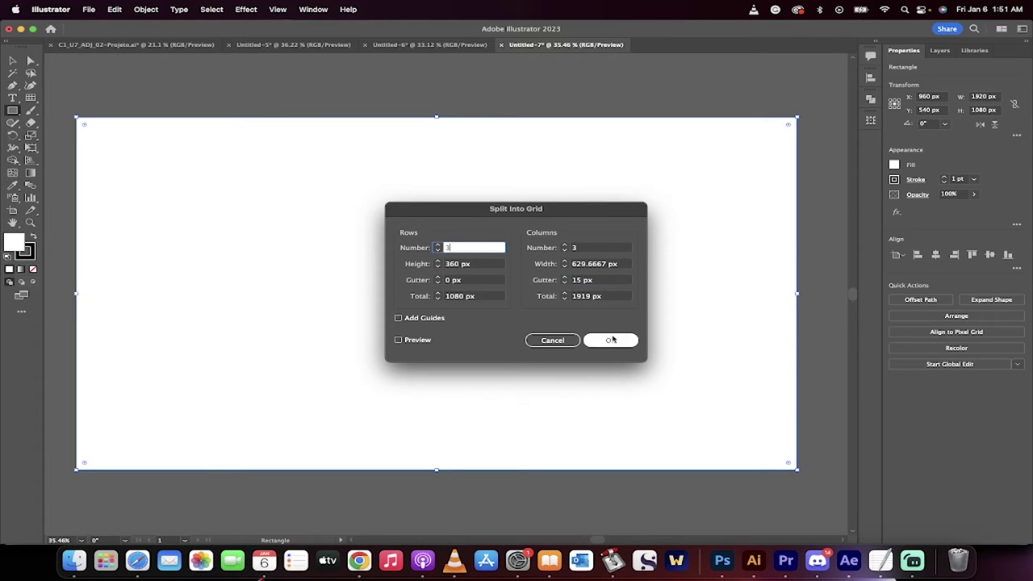
{"action": "left_click", "coordinate": [612, 341]}
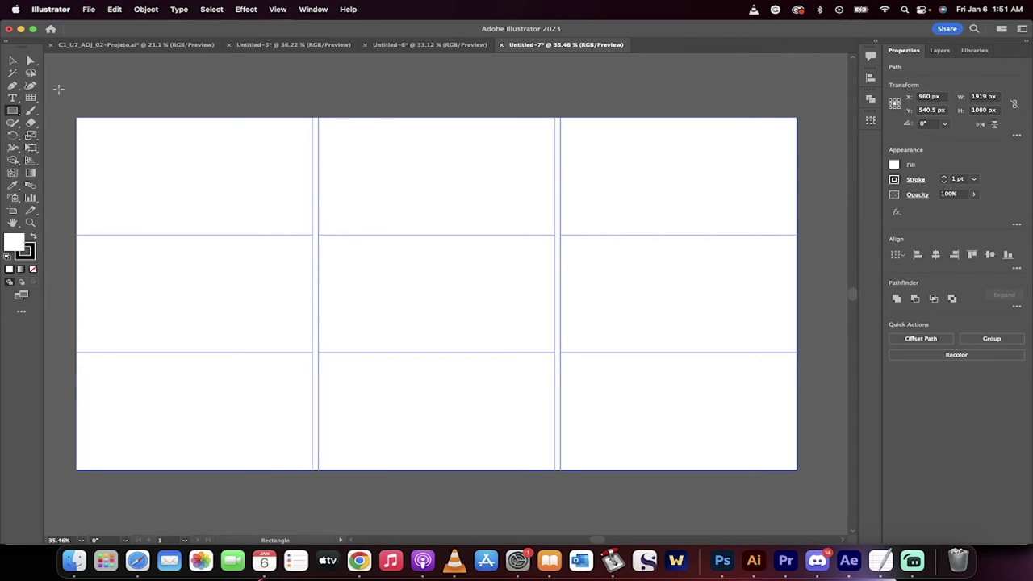
Switch to the Selection tool (V).
{"action": "left_click", "coordinate": [12, 62]}
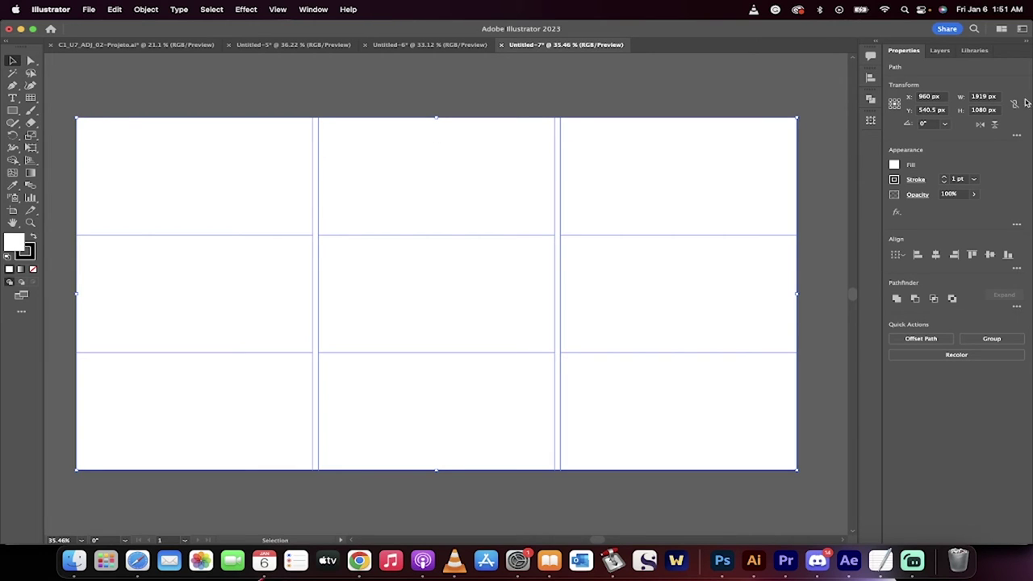
Set the grid's width to 1890 px in the Transform properties.
{"action": "left_click", "coordinate": [983, 98]}
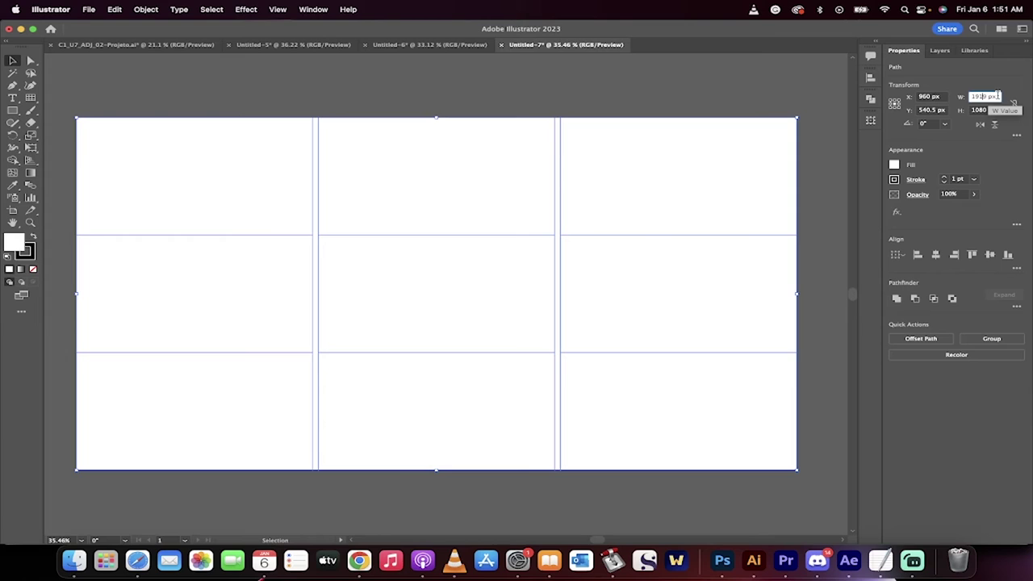
{"action": "type", "text": "1920"}
{"action": "key", "text": "Return"}
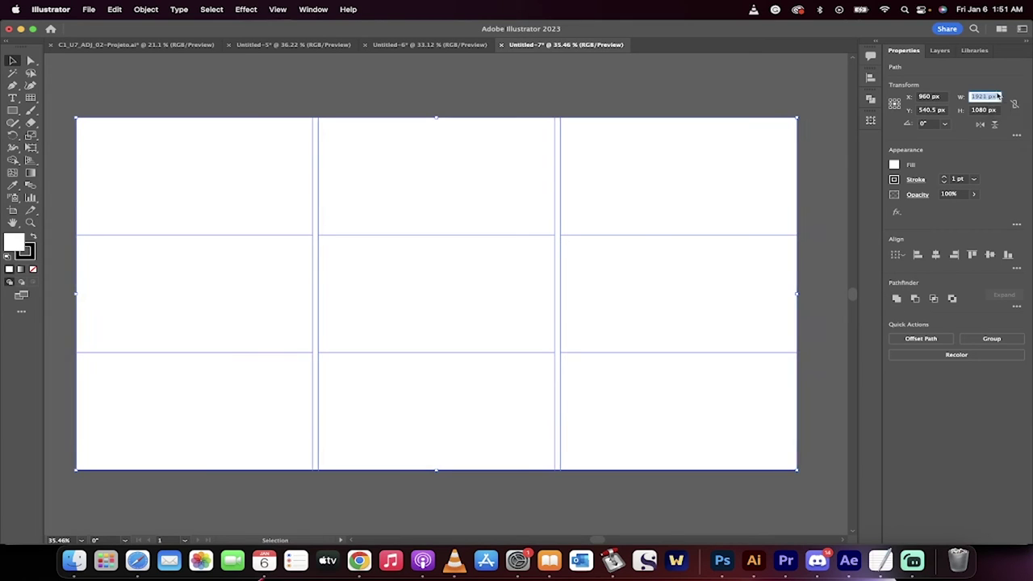
{"action": "left_click", "coordinate": [990, 78]}
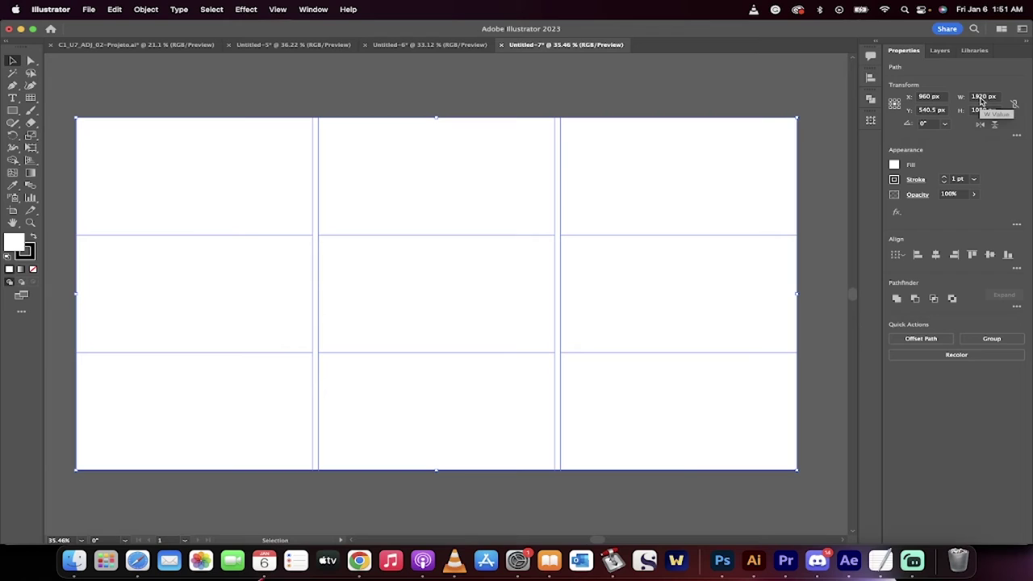
{"action": "left_click", "coordinate": [982, 98]}
{"action": "type", "text": "1890"}
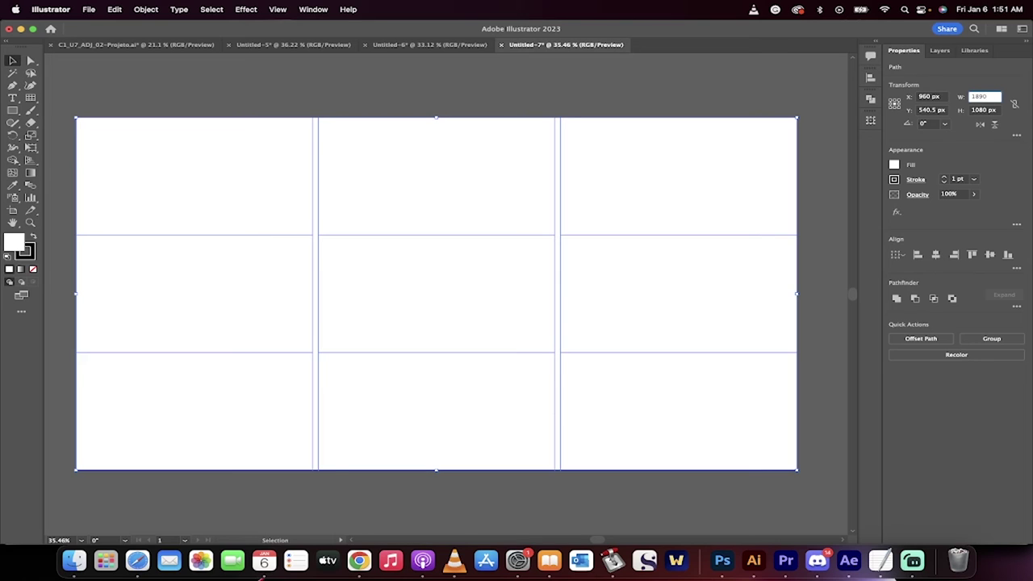
{"action": "key", "text": "Return"}
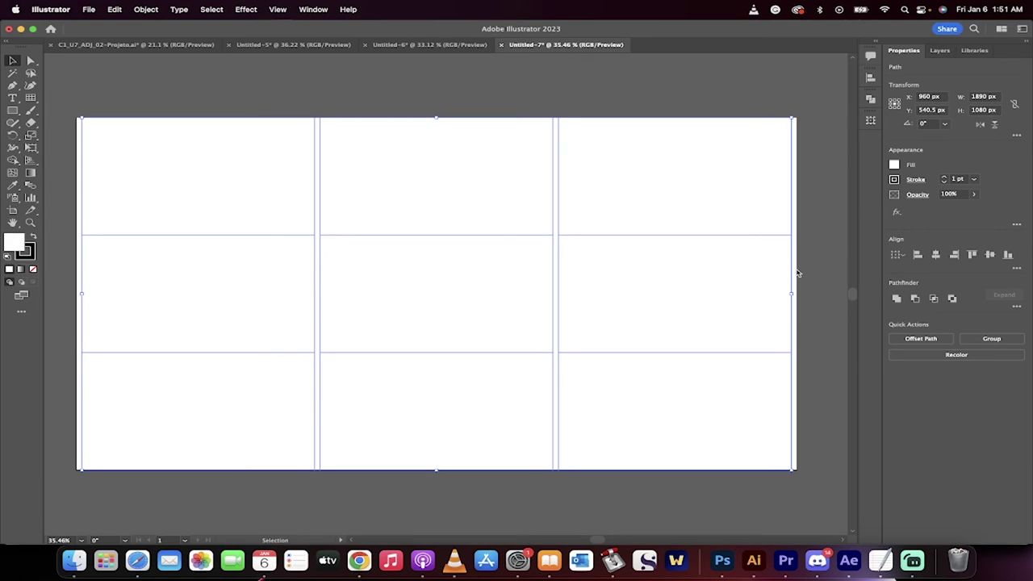
Set the grid's height to 1050 px.
{"action": "left_click", "coordinate": [978, 110]}
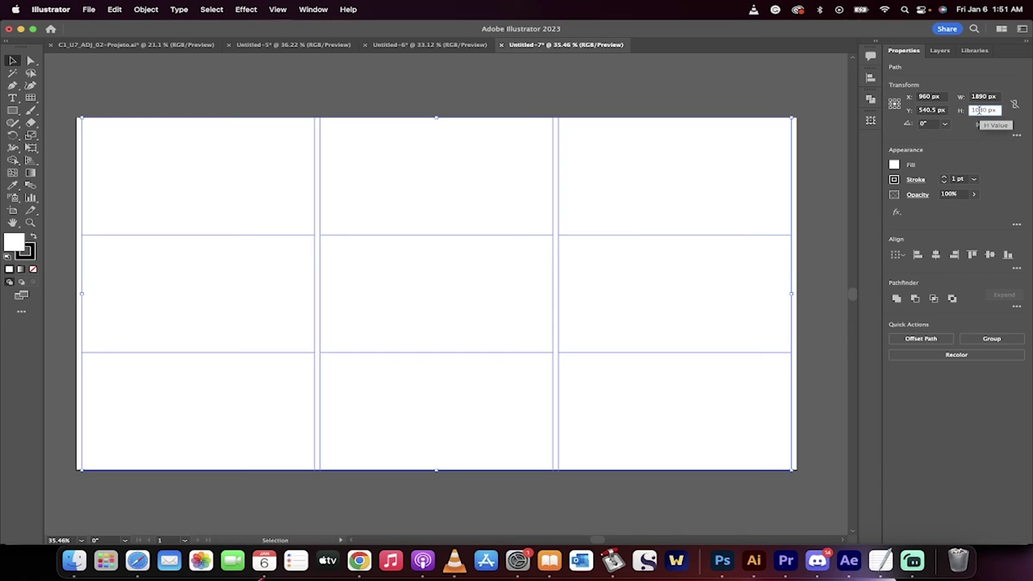
{"action": "double_click", "coordinate": [982, 110]}
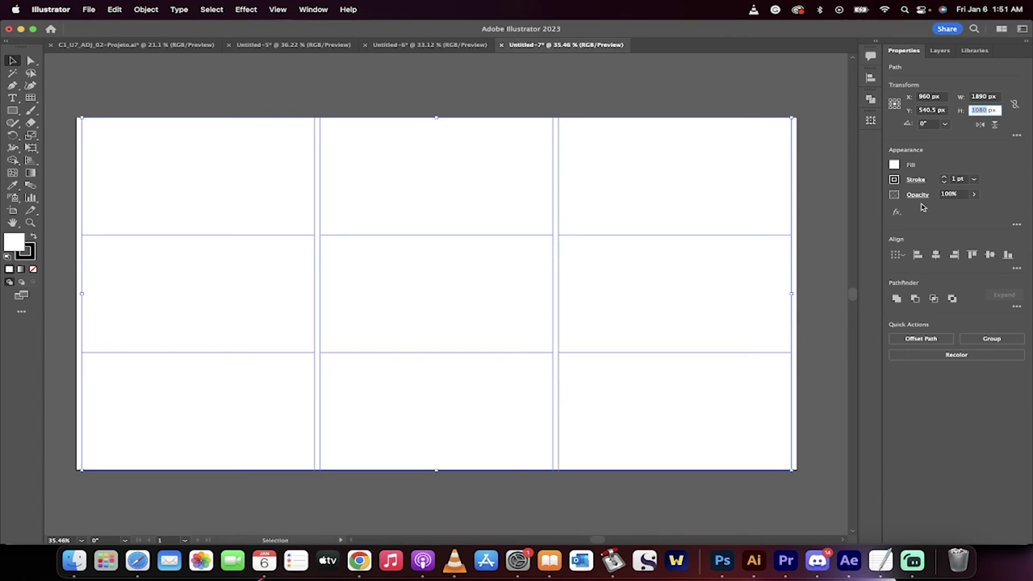
{"action": "type", "text": "1050"}
{"action": "key", "text": "Return"}
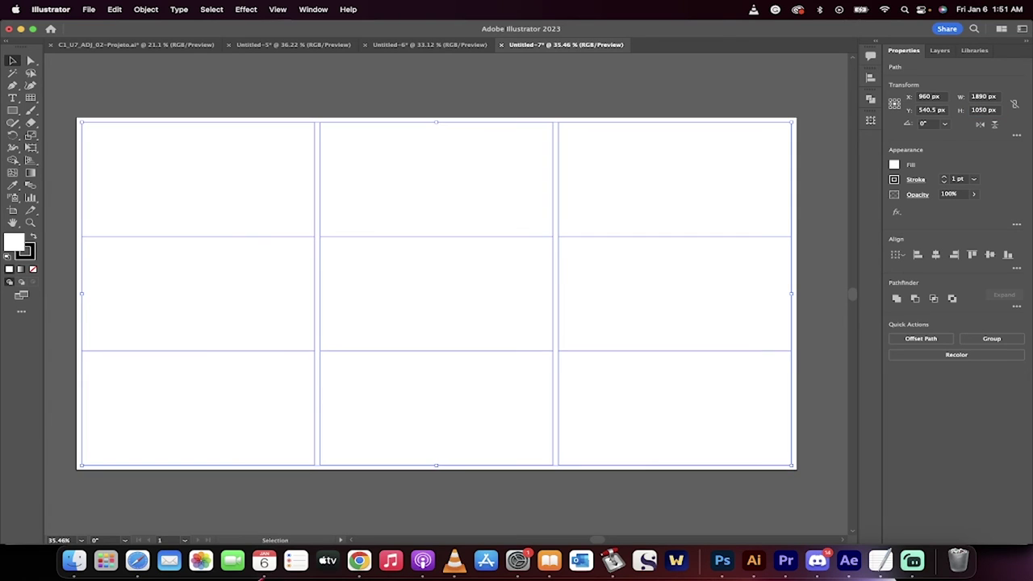
Marquee-select all nine grid cells and bring up the View menu.
{"action": "left_click", "coordinate": [81, 90]}
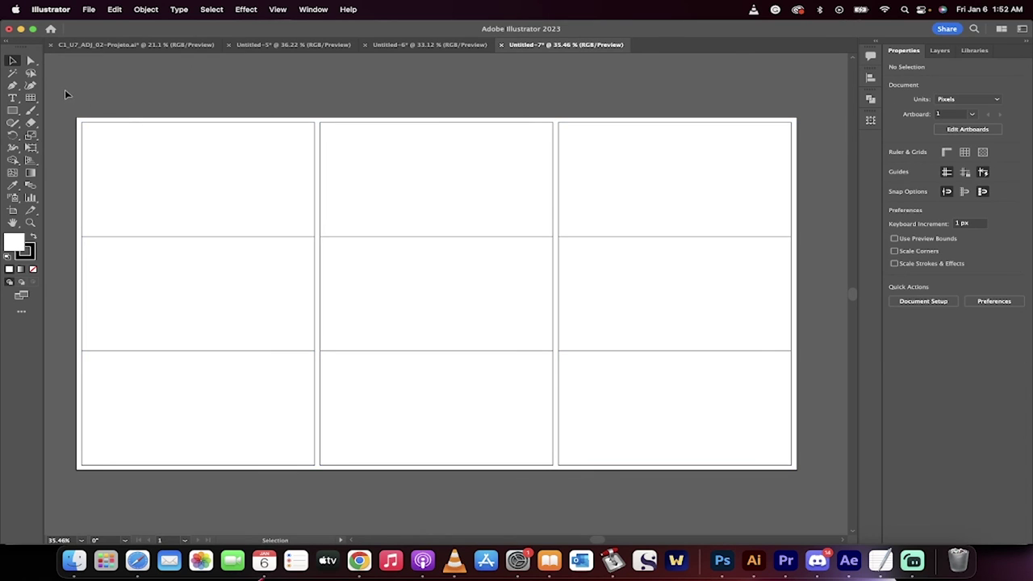
{"action": "left_click_drag", "start_coordinate": [66, 94], "coordinate": [816, 490]}
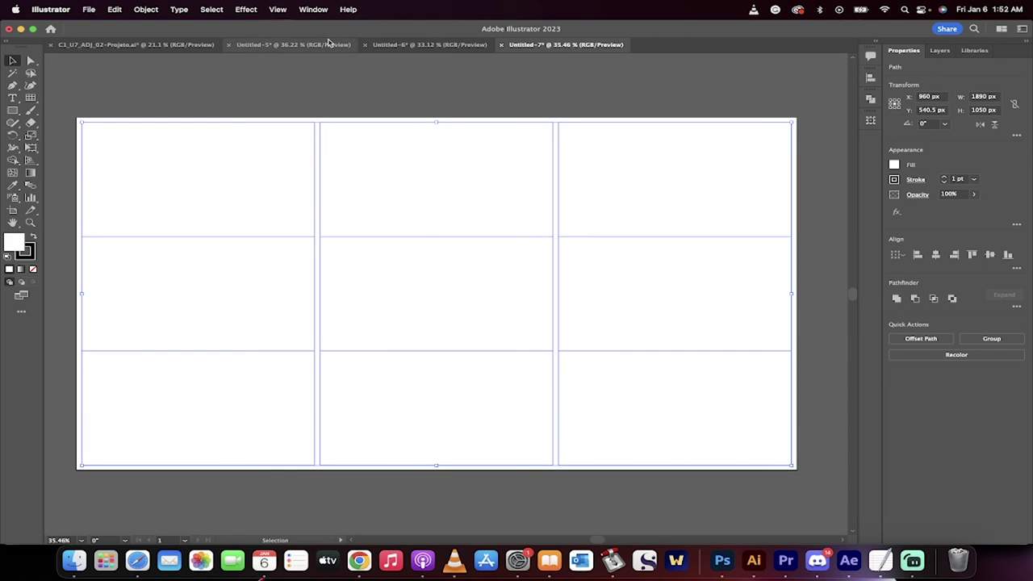
{"action": "left_click", "coordinate": [246, 9]}
{"action": "mouse_move", "coordinate": [276, 5]}
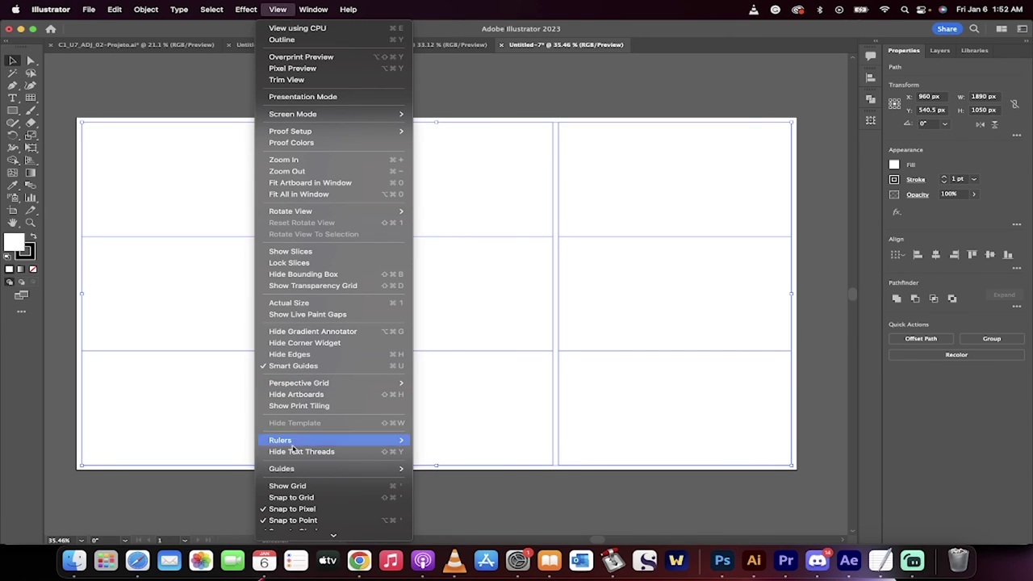
Convert the nine selected cells into guides with View > Guides > Make Guides.
{"action": "mouse_move", "coordinate": [293, 470]}
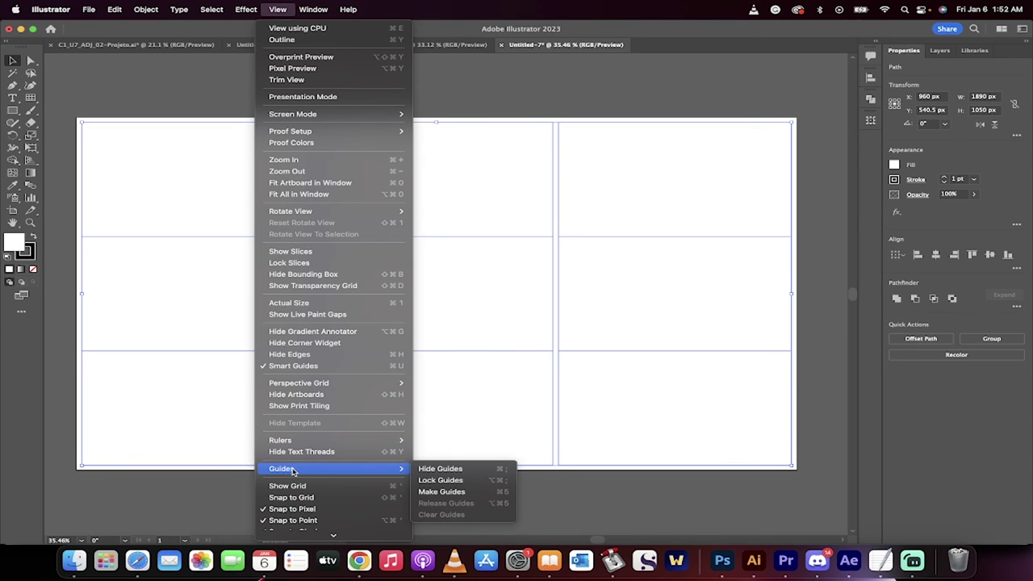
{"action": "left_click", "coordinate": [456, 492]}
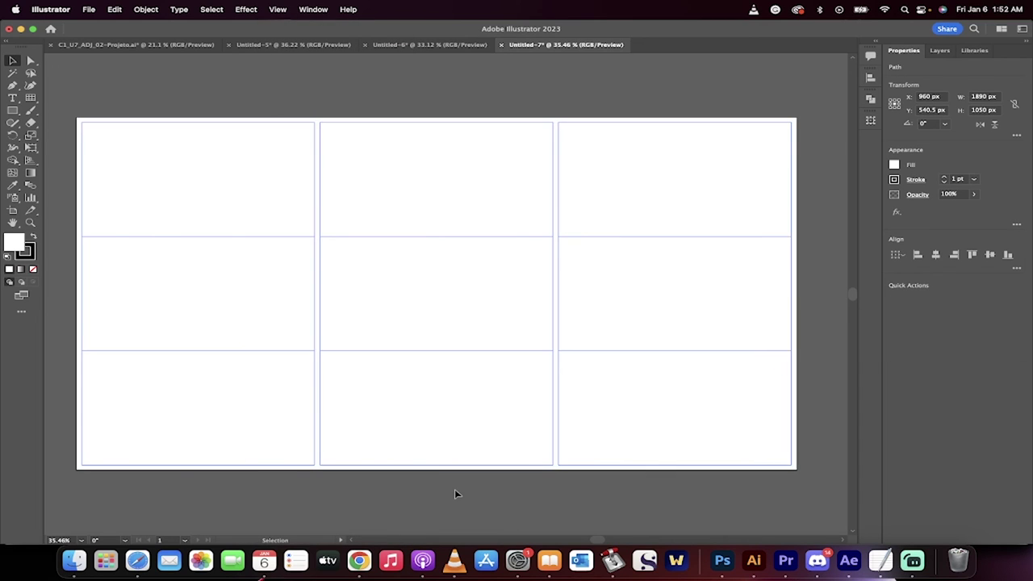
Click empty canvas to deselect the new guides.
{"action": "left_click", "coordinate": [109, 88]}
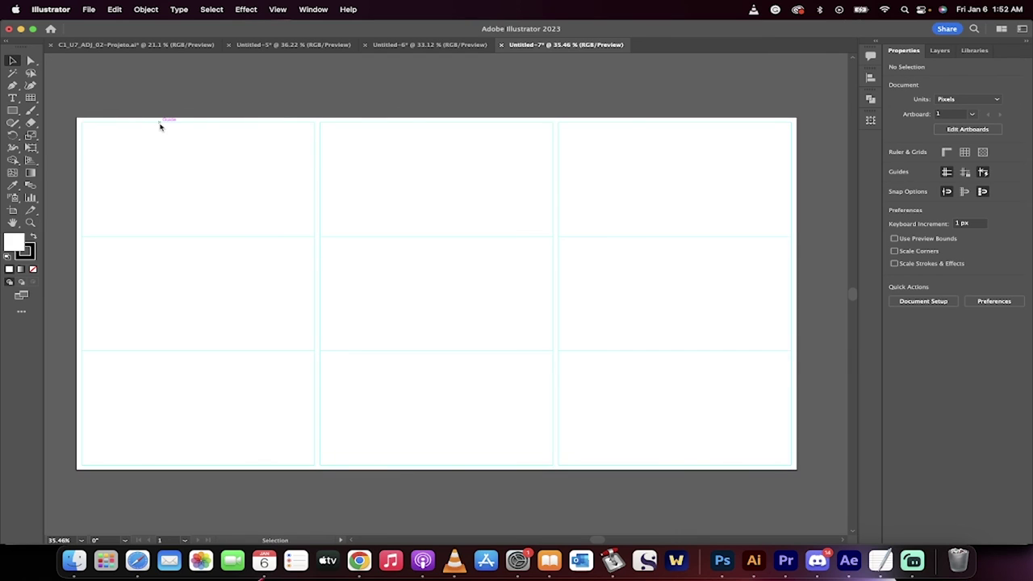